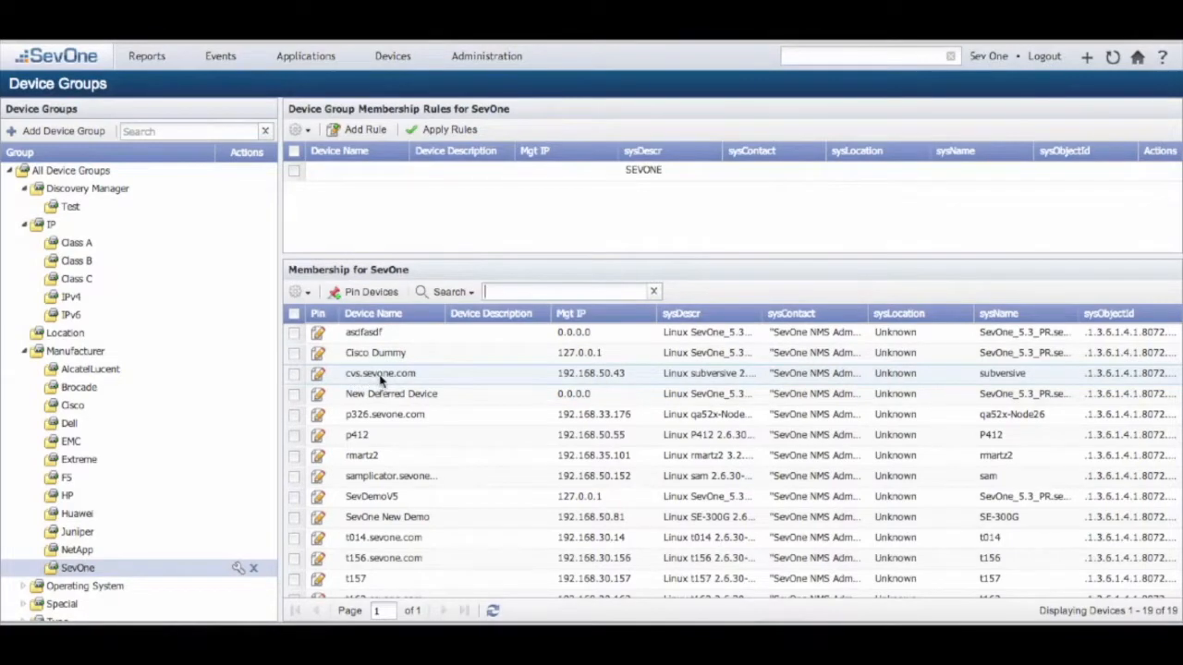
# Step: Review the member devices of the Class C, SevOne and Cisco device groups
pyautogui.click(77, 279)
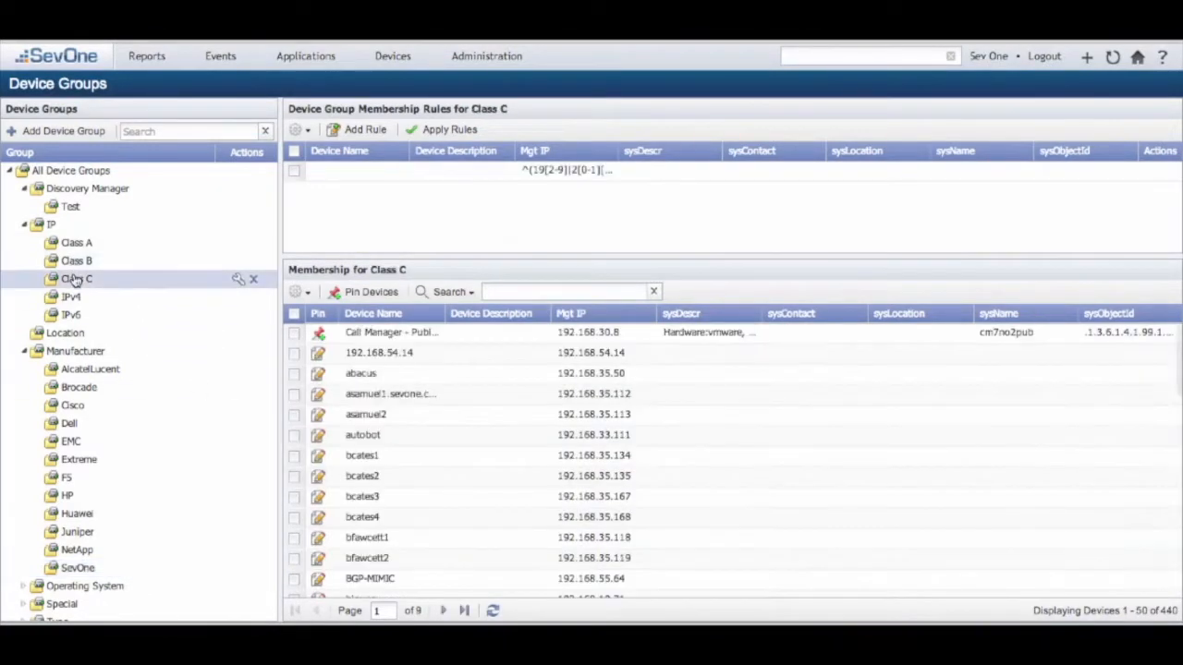
pyautogui.scroll(-10, 481, 511)
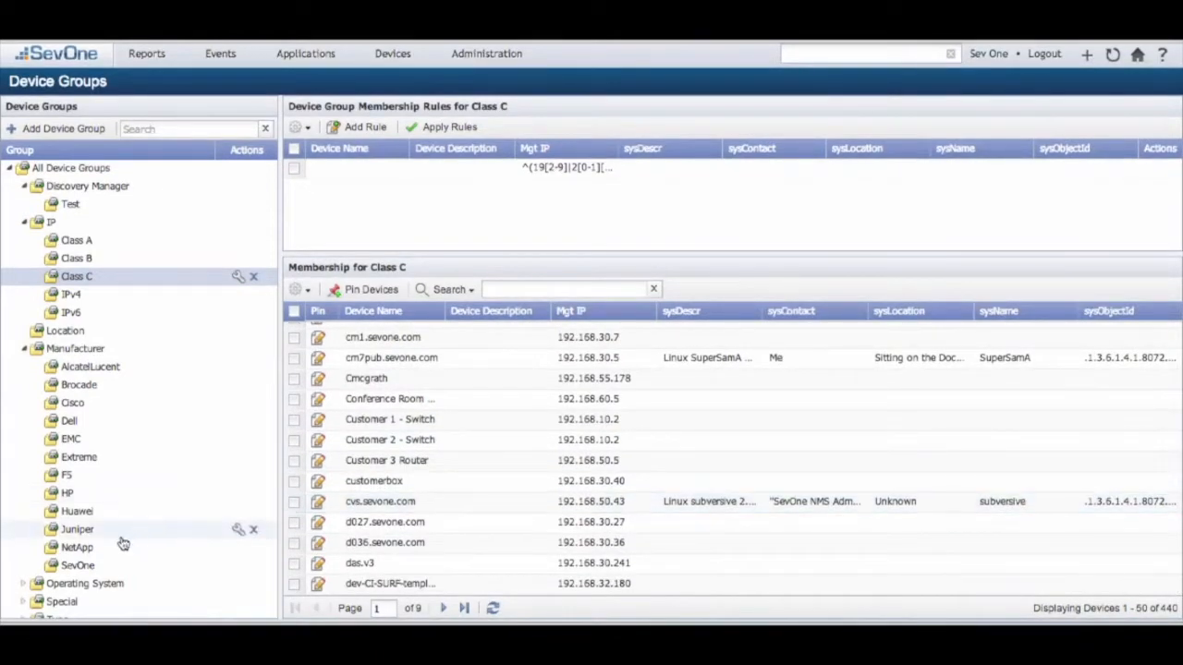
pyautogui.click(76, 564)
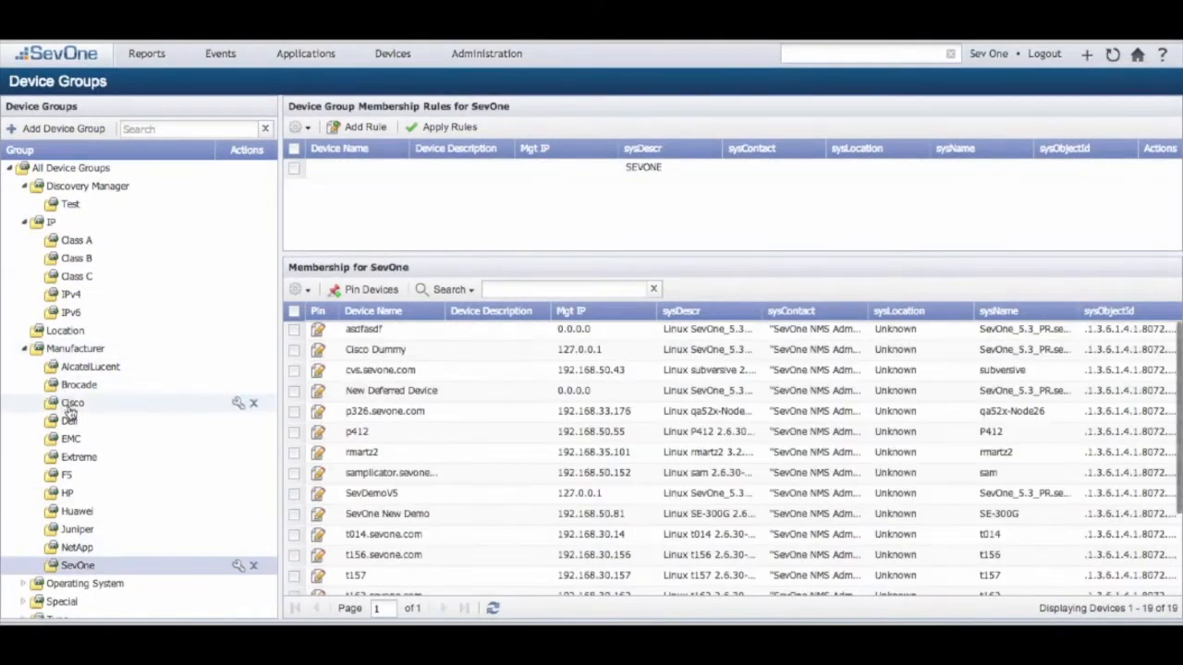
pyautogui.click(72, 405)
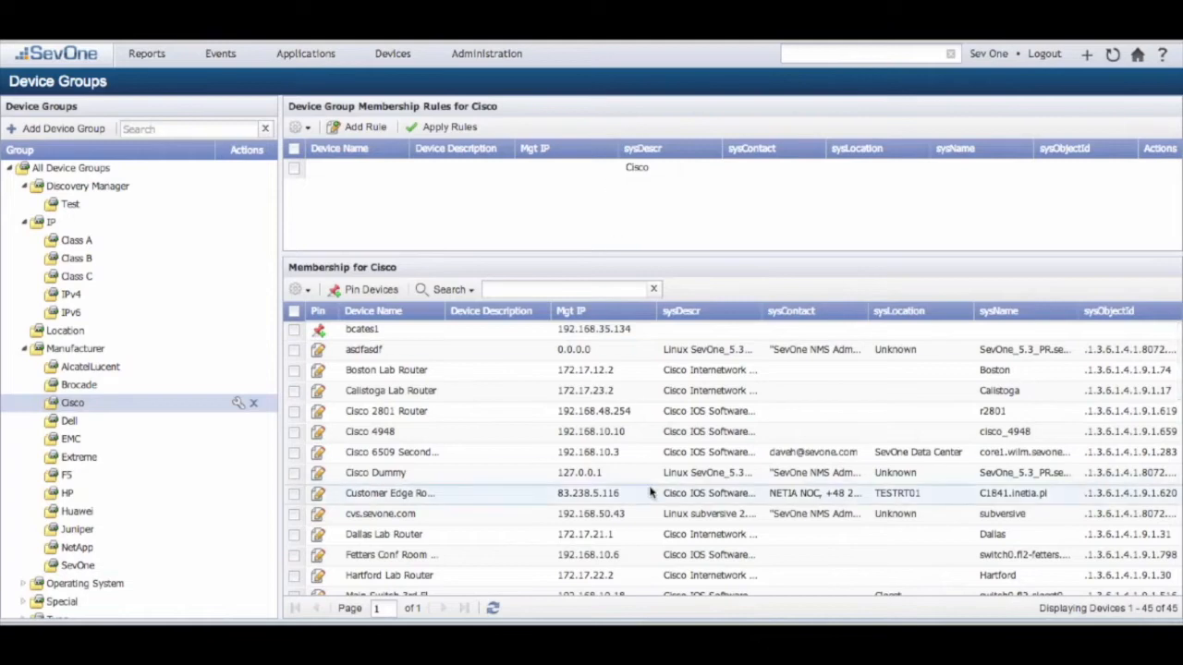
pyautogui.scroll(-5, 649, 492)
pyautogui.scroll(5, 650, 492)
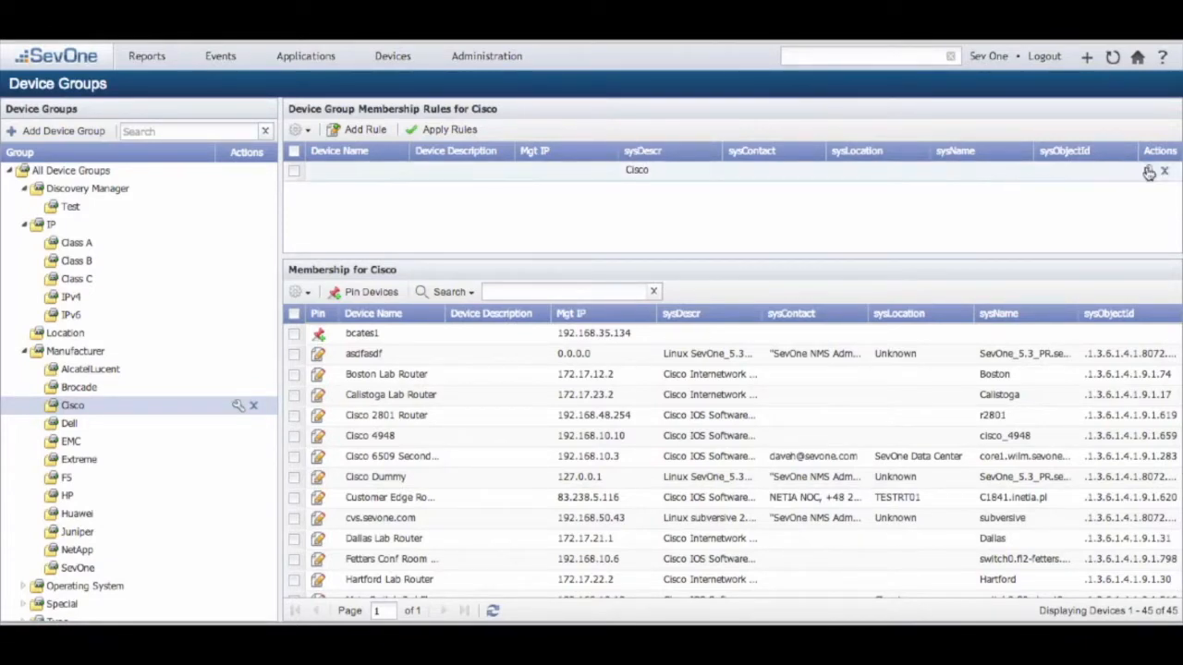
# Step: Add the device name MPLS to the Cisco group's membership rule, save it and apply the rules
pyautogui.click(1149, 172)
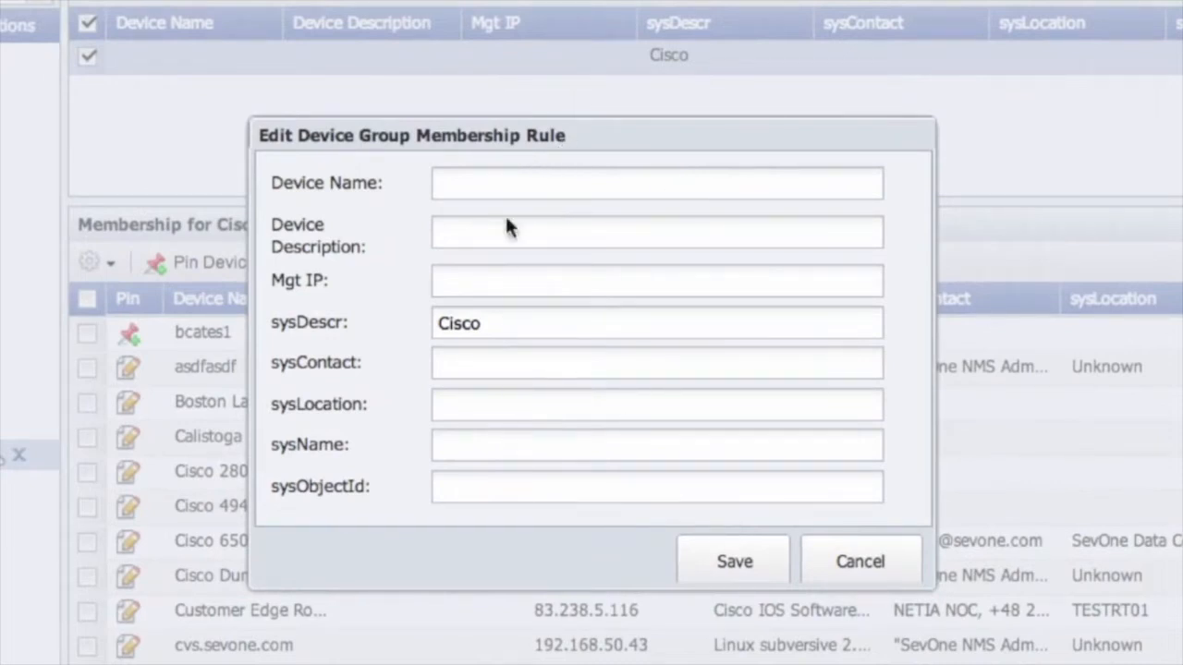
pyautogui.click(507, 182)
pyautogui.write('MPLS')
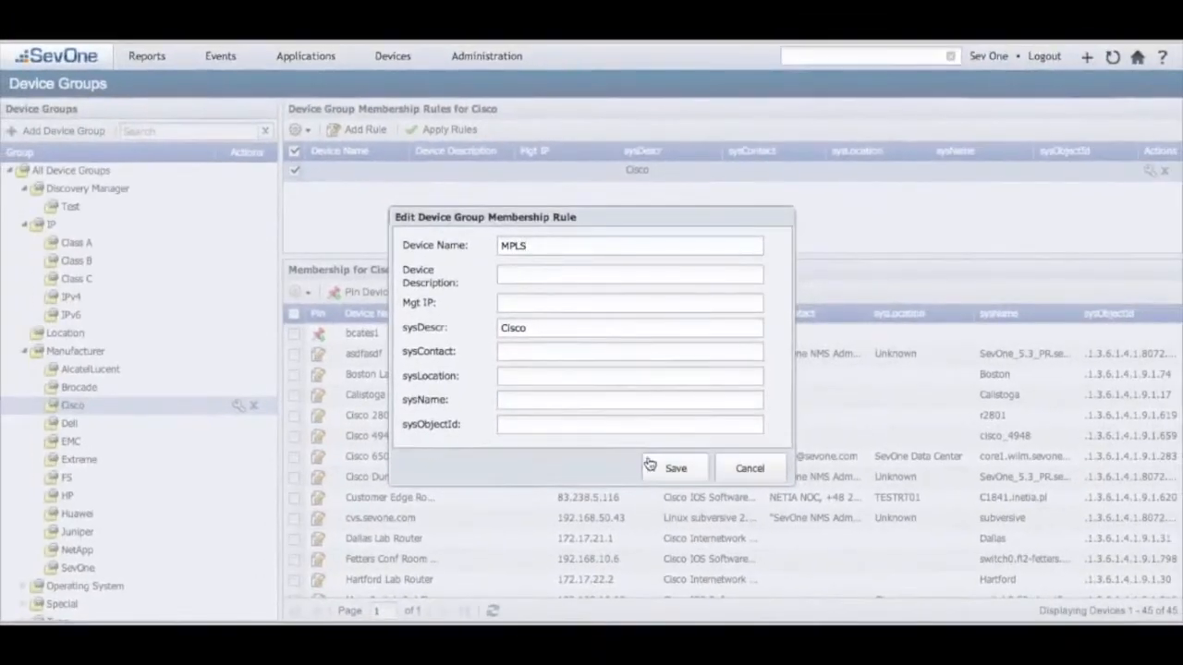
pyautogui.click(666, 471)
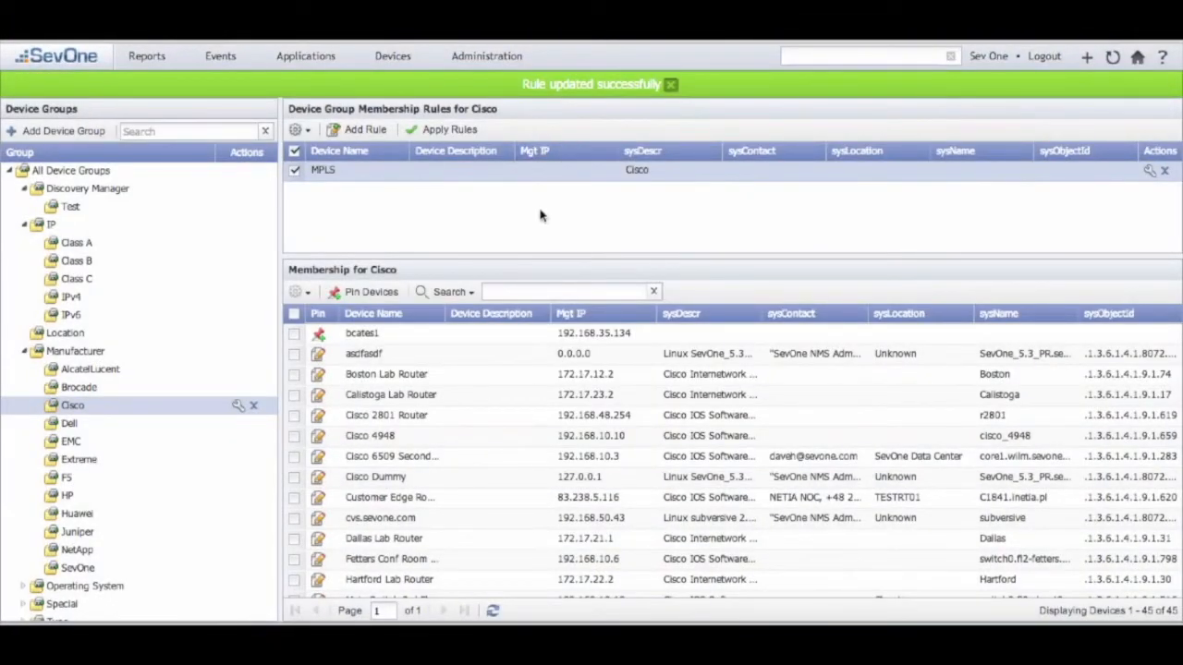
pyautogui.click(424, 134)
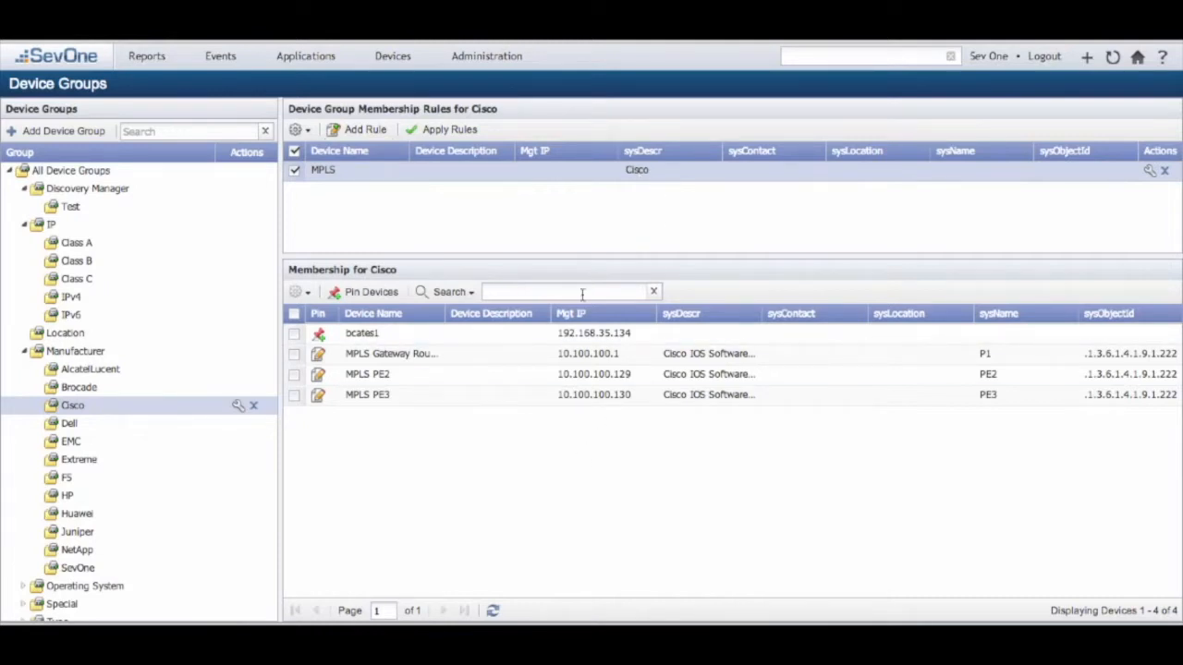
# Step: Clear the device name from the Cisco group's membership rule and save the rule
pyautogui.click(1150, 173)
pyautogui.doubleClick(560, 247)
pyautogui.press('BackSpace')
pyautogui.click(673, 469)
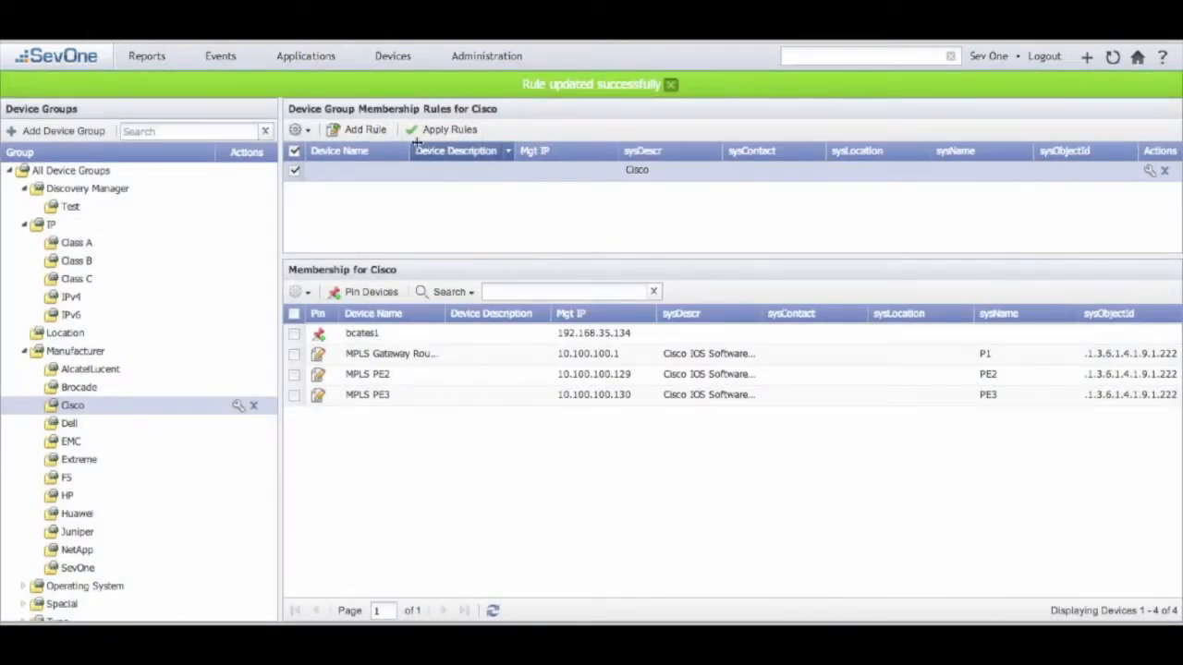
# Step: Add a second membership rule to the Cisco group with sysDescr SevOne and apply the rules
pyautogui.click(355, 129)
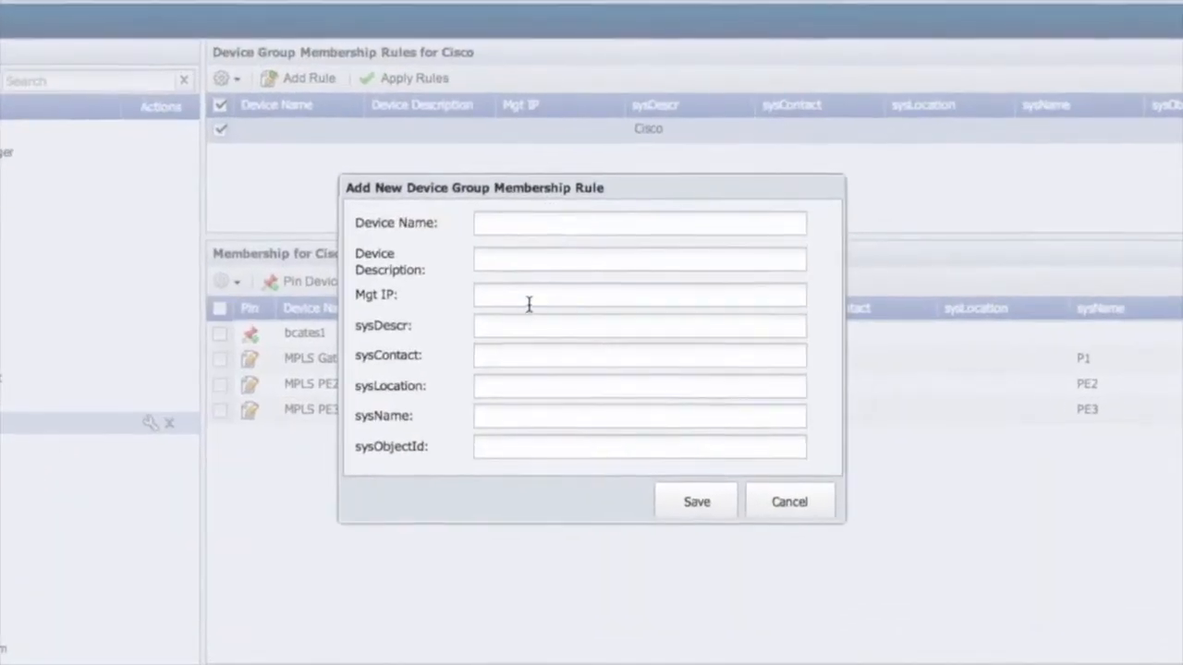
pyautogui.click(534, 330)
pyautogui.write('SevOne')
pyautogui.click(697, 502)
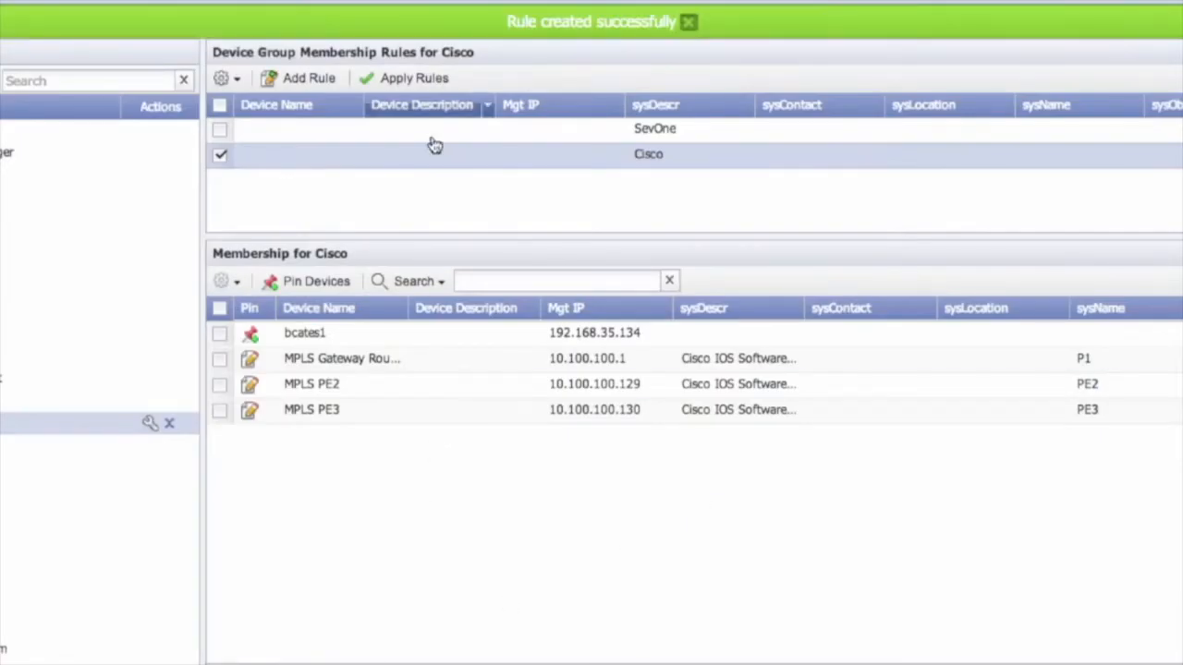
pyautogui.click(413, 80)
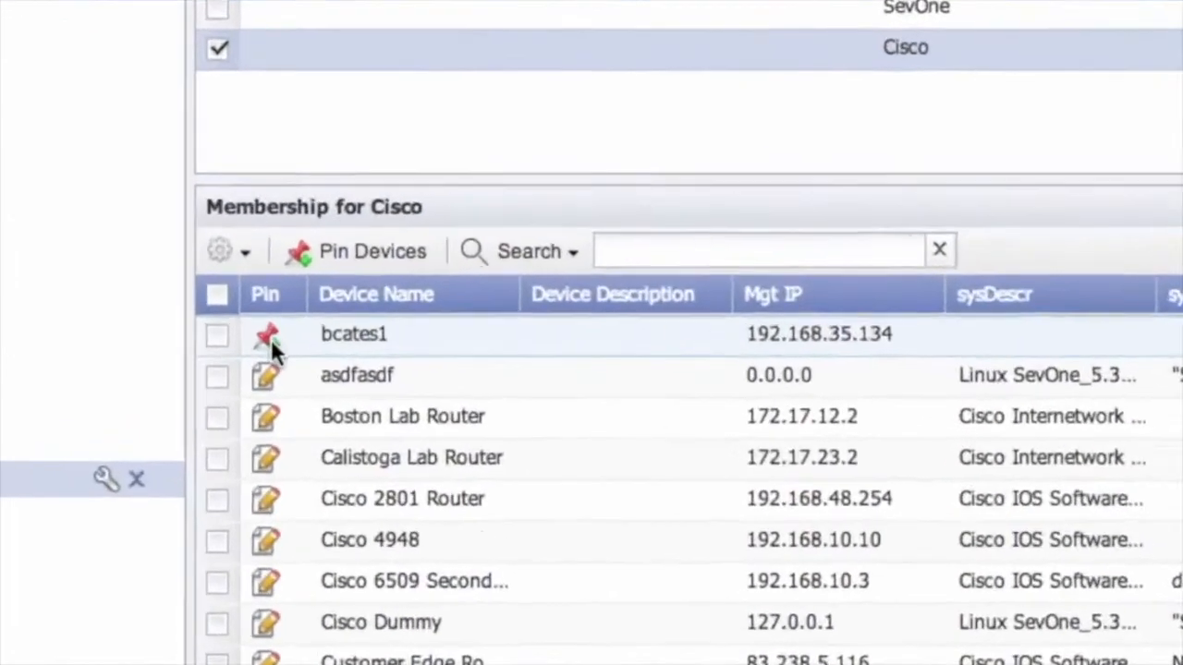
pyautogui.moveTo(258, 334)
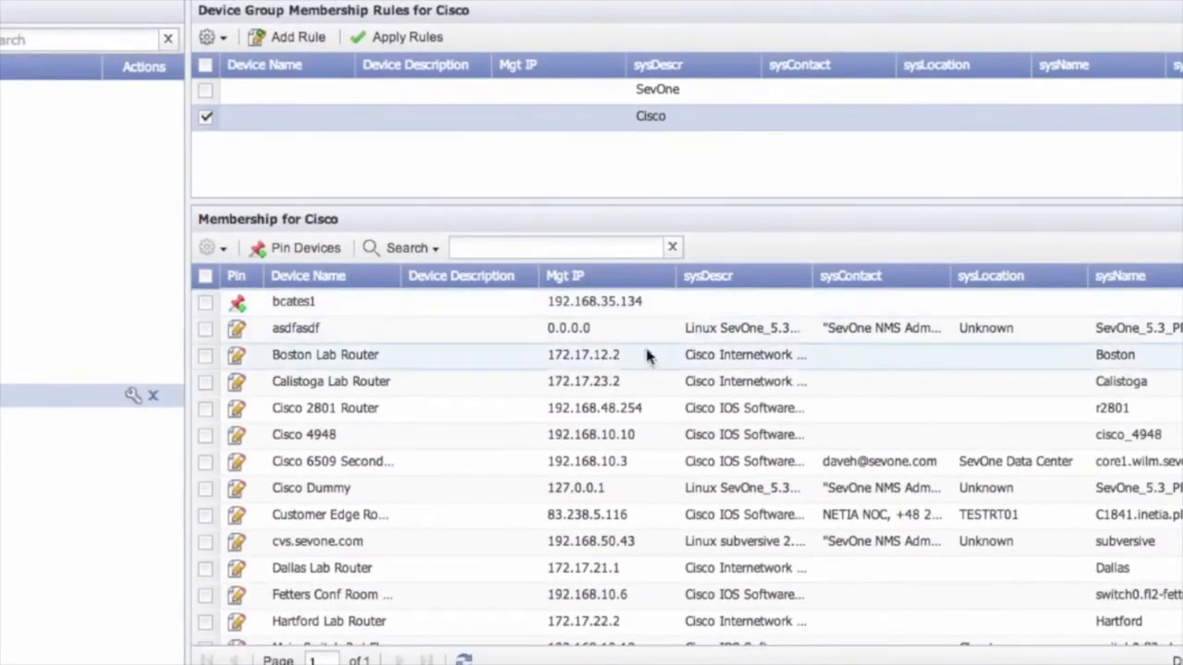
pyautogui.click(277, 255)
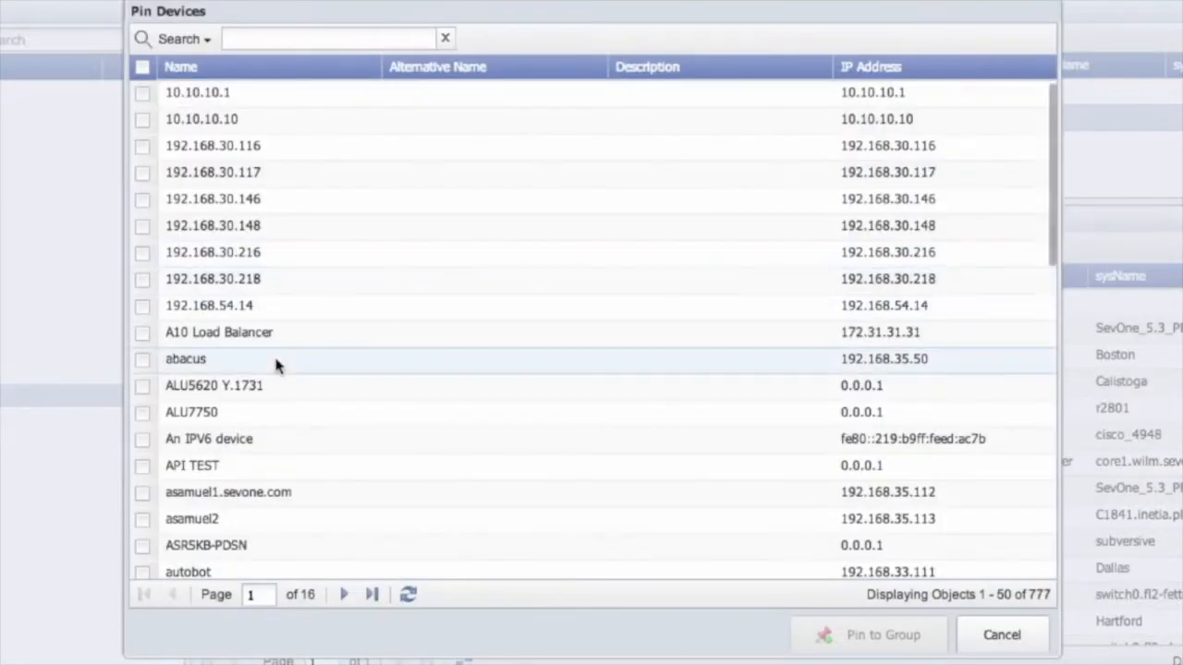
pyautogui.click(332, 37)
pyautogui.write('bca')
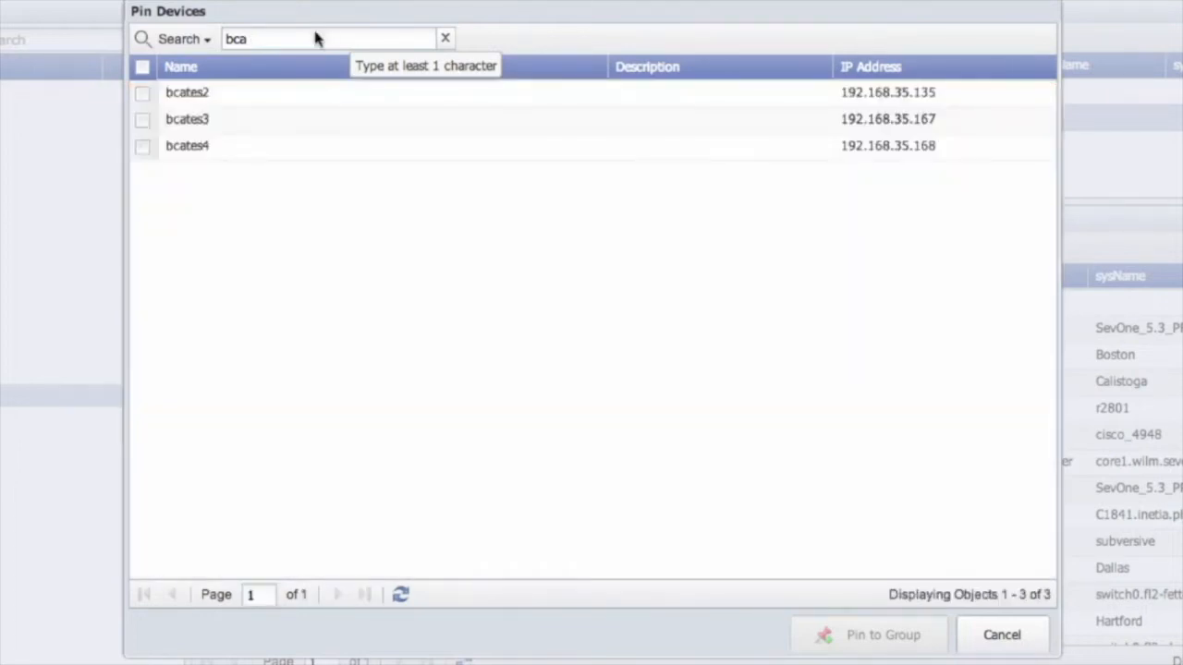
pyautogui.click(144, 148)
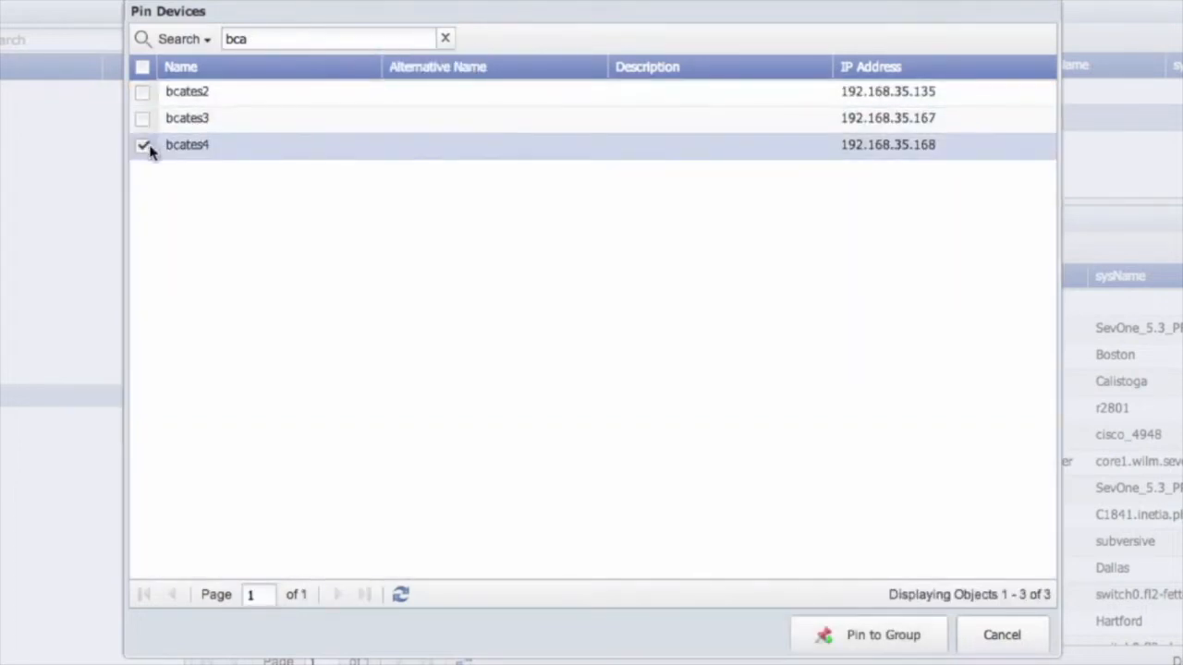
pyautogui.click(809, 629)
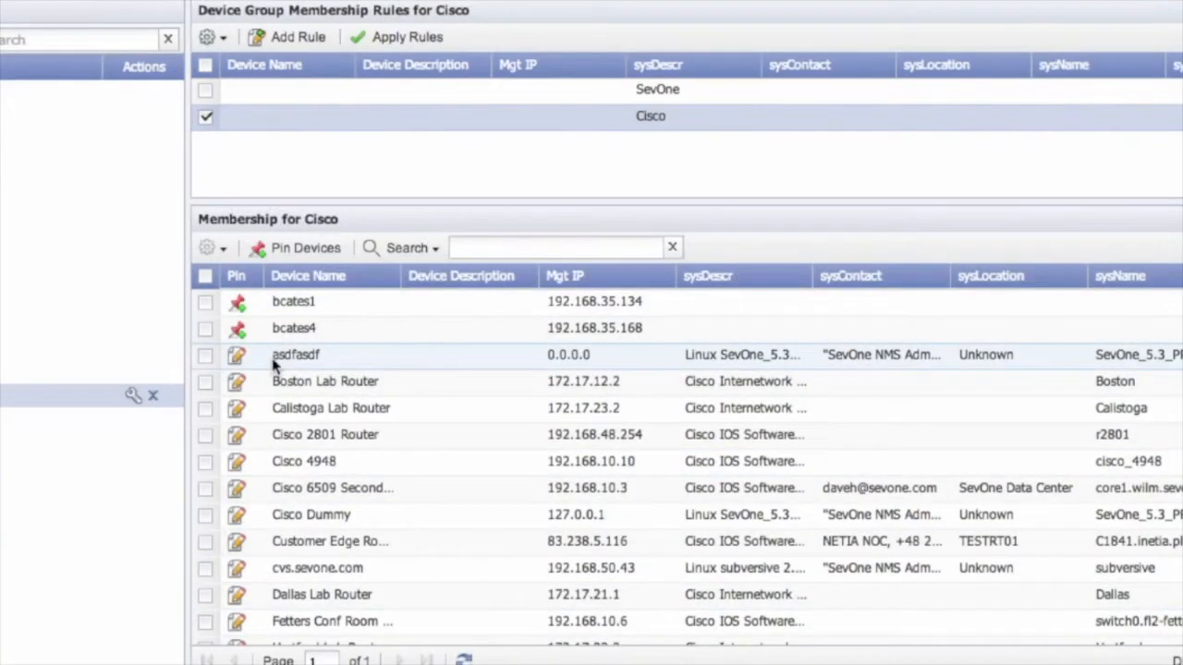
# Step: Unpin the devices bcates1 and bcates4 from the Cisco group and confirm their removal
pyautogui.click(204, 327)
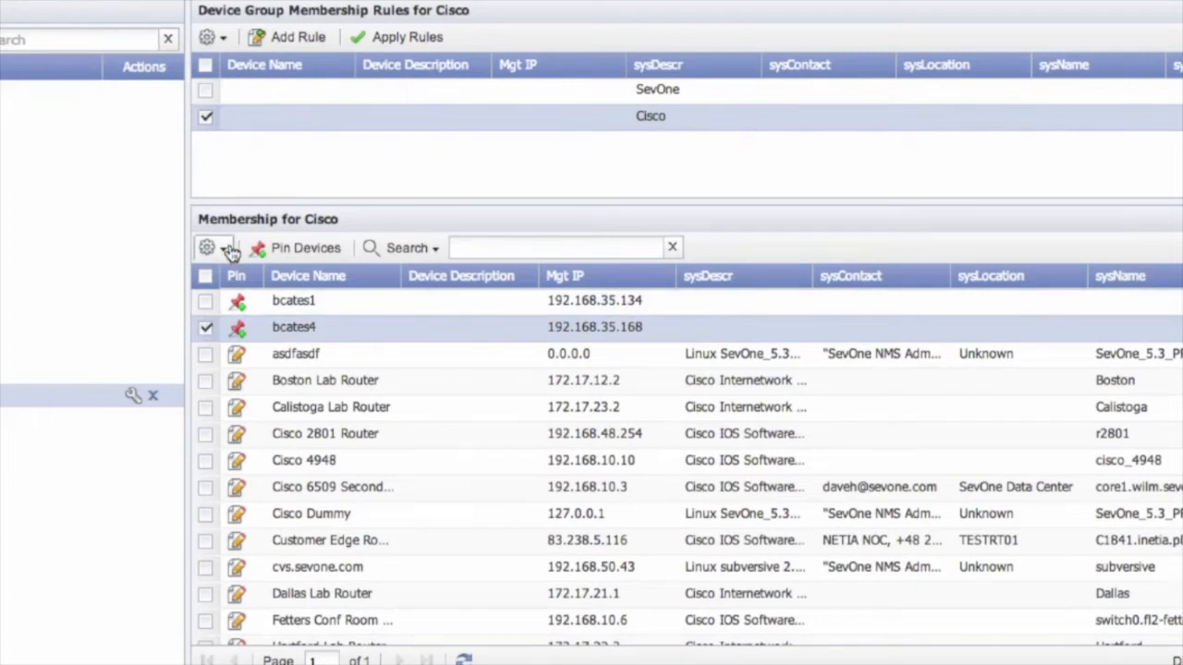
pyautogui.click(205, 301)
pyautogui.click(214, 251)
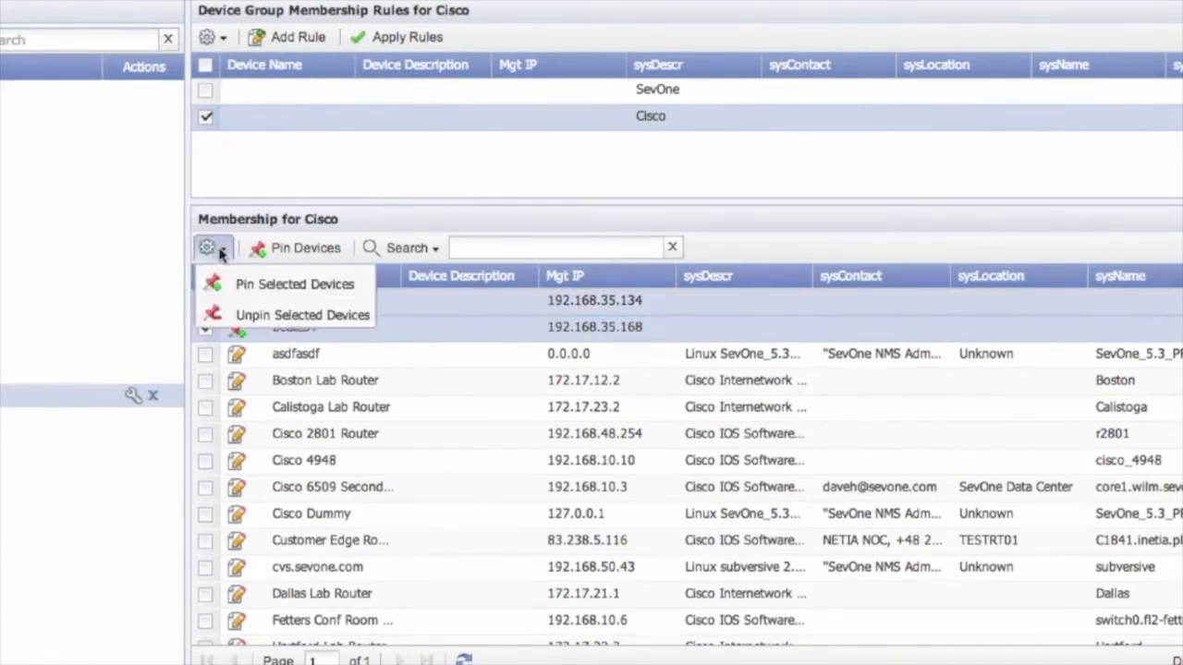
pyautogui.click(223, 317)
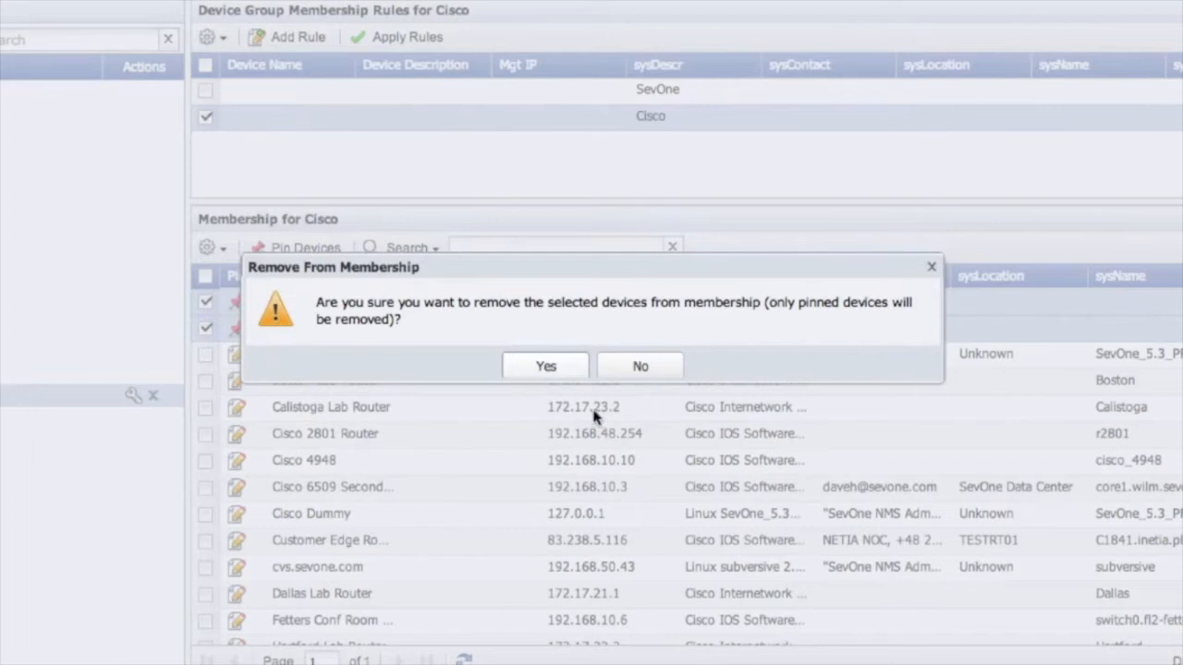
pyautogui.click(553, 367)
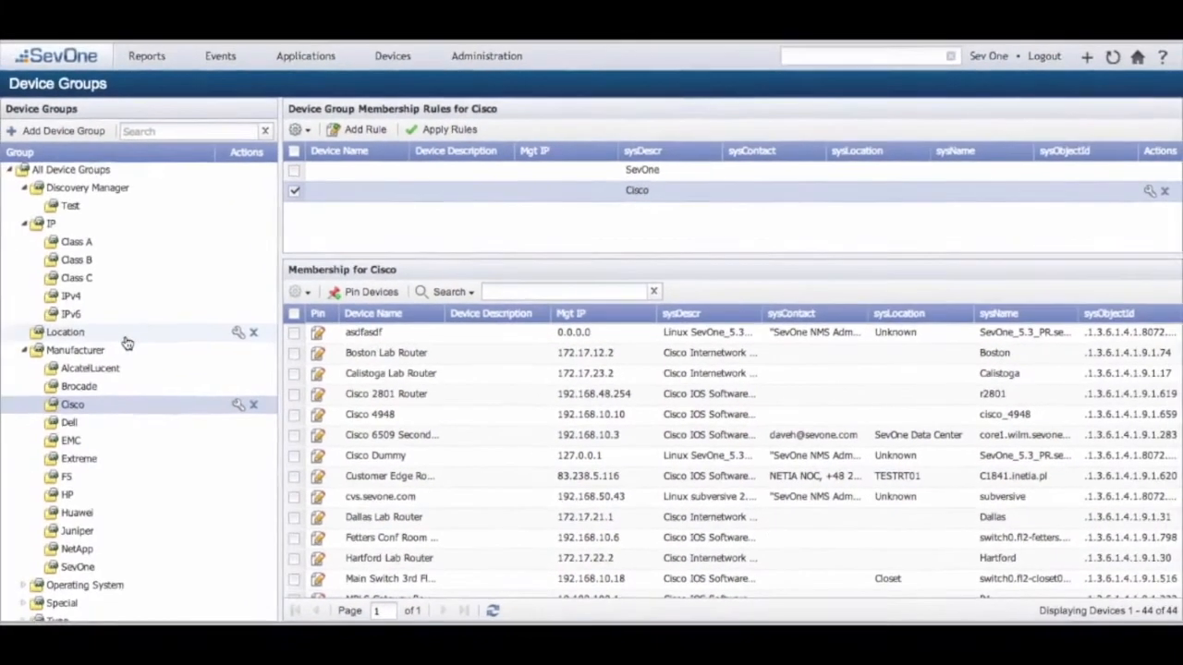
# Step: Create a device group named Test under Cisco and move it into the IP group
pyautogui.scroll(-1, 124, 343)
pyautogui.scroll(1, 124, 338)
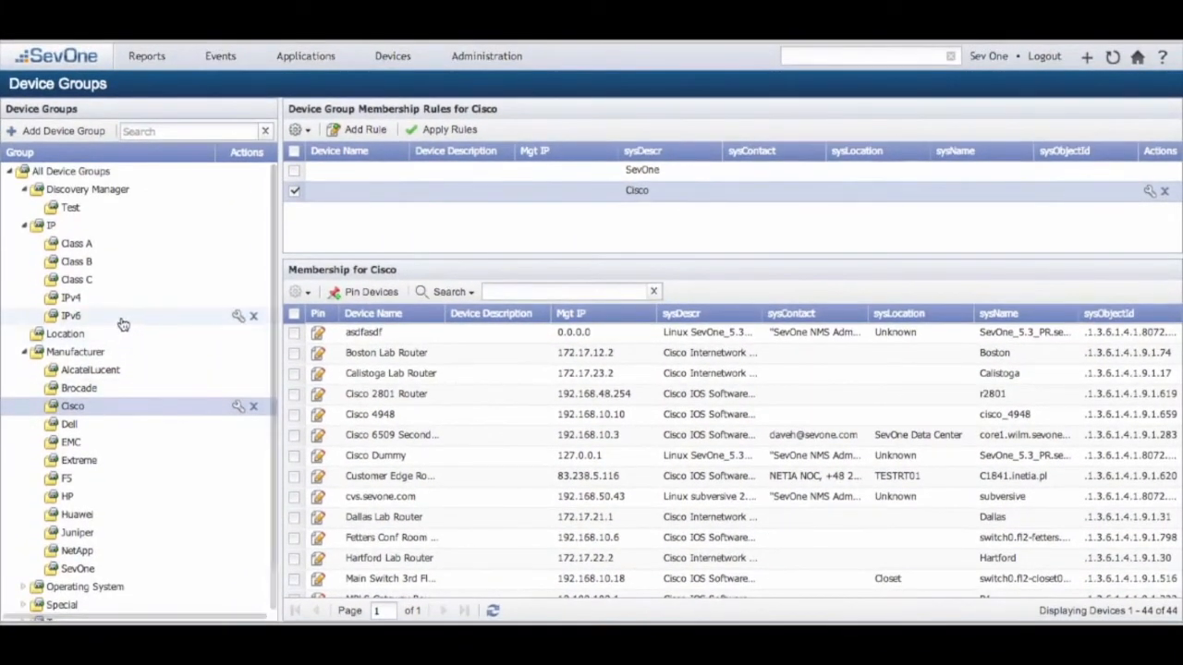
pyautogui.click(63, 132)
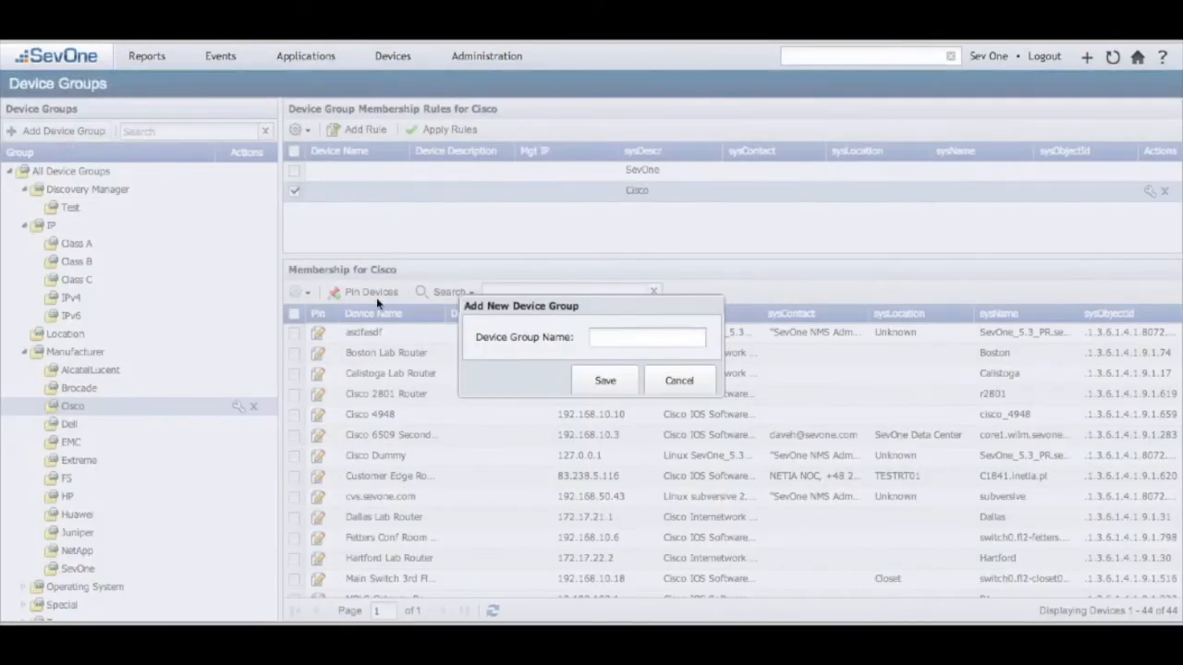
pyautogui.click(604, 380)
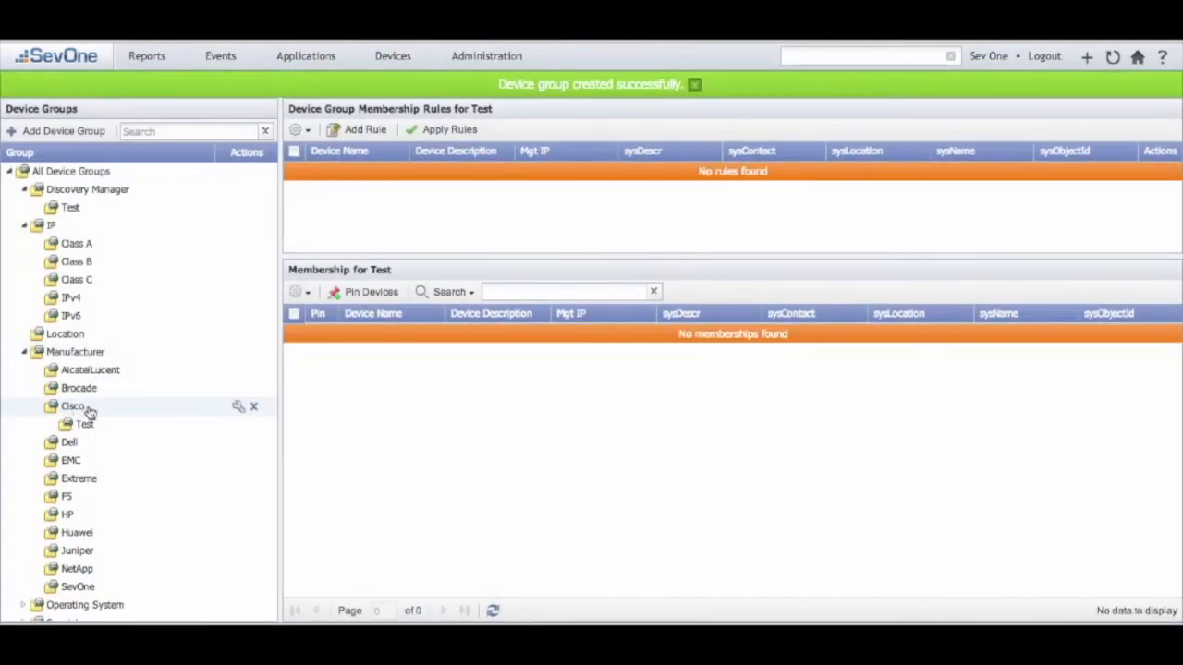
pyautogui.moveTo(104, 430); pyautogui.dragTo(52, 231)
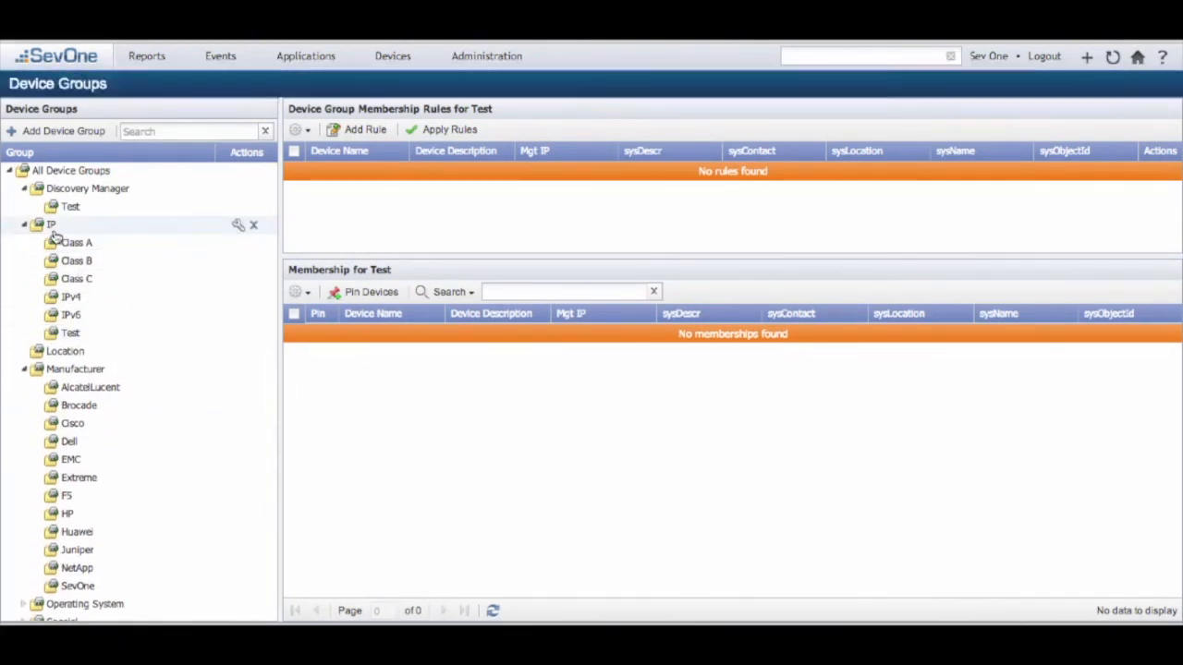